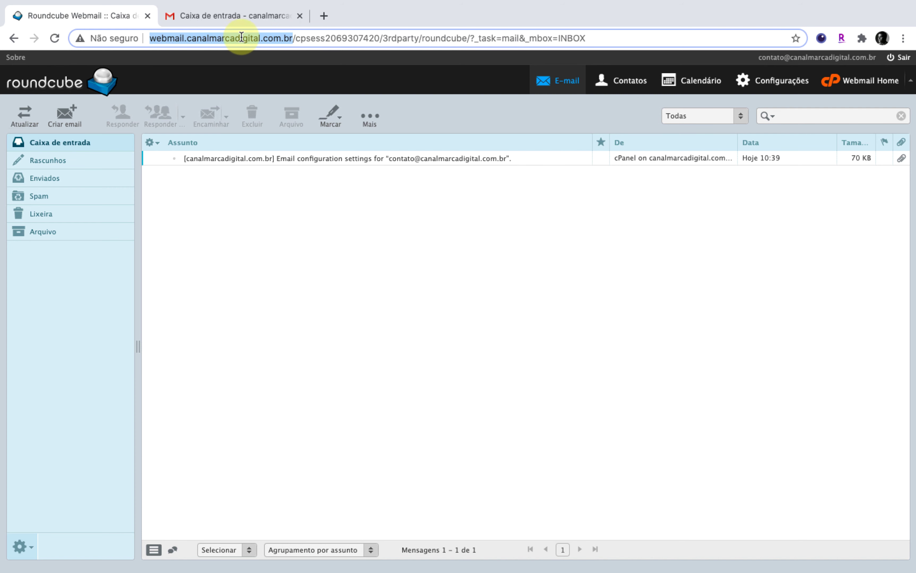
Leave the Roundcube inbox with the cPanel message and go to the Webmail home page.
{"action": "left_click", "coordinate": [256, 221]}
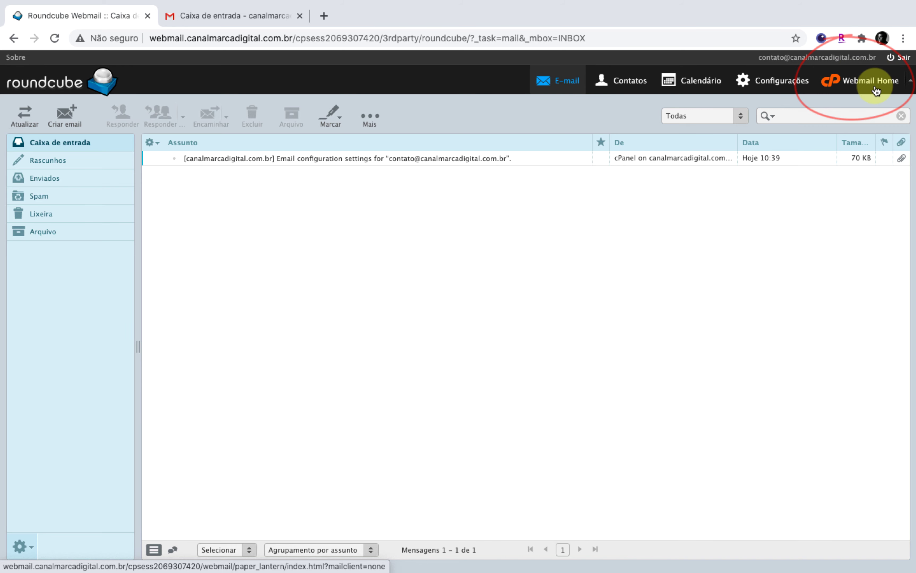
{"action": "left_click", "coordinate": [850, 87]}
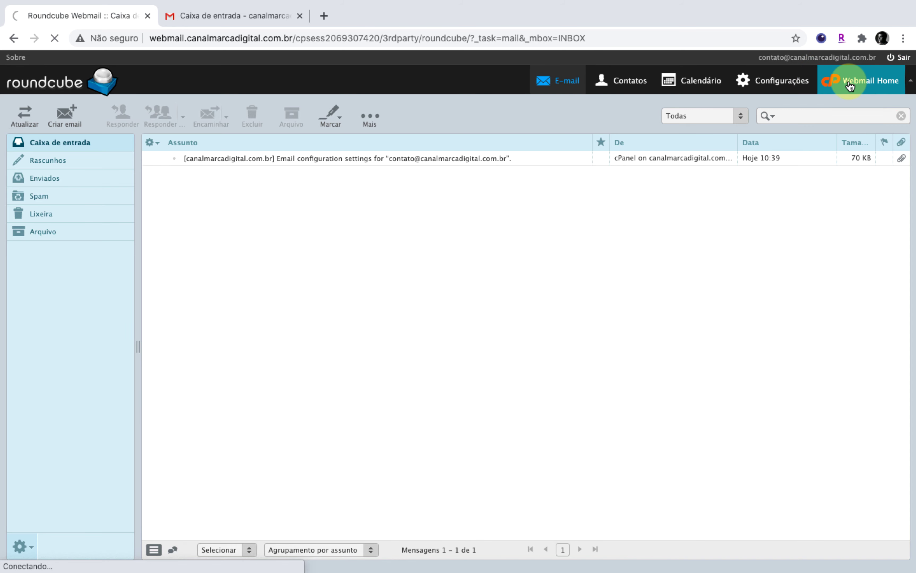
Scroll down the Webmail home page and open the Autoresponders page.
{"action": "scroll", "coordinate": [909, 114], "scroll_direction": "down", "scroll_amount": 1}
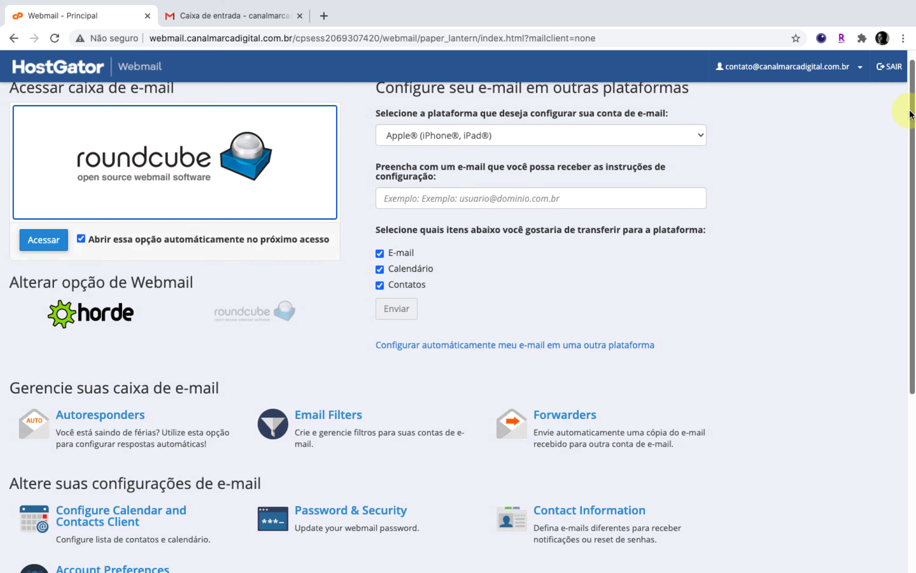
{"action": "left_click_drag", "start_coordinate": [910, 114], "coordinate": [897, 227]}
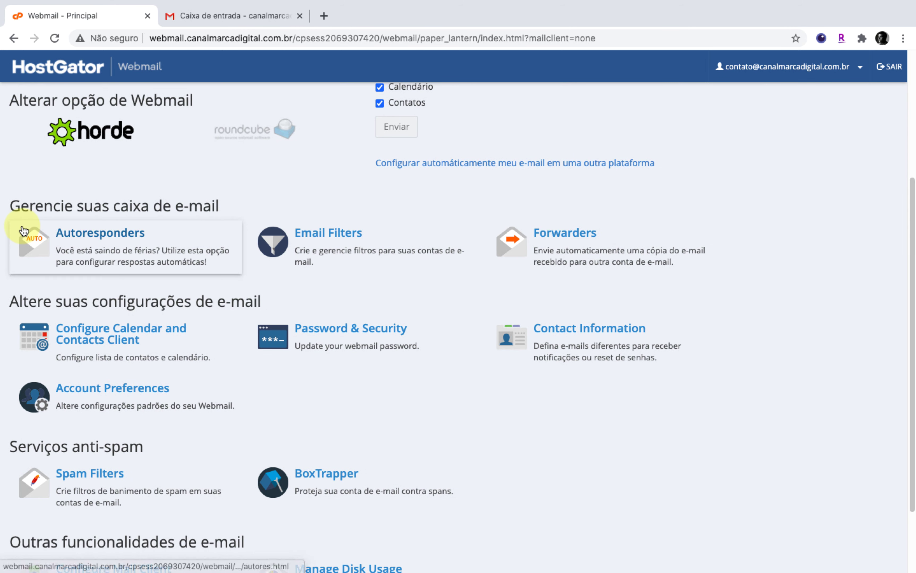
{"action": "left_click_drag", "start_coordinate": [10, 207], "coordinate": [235, 211]}
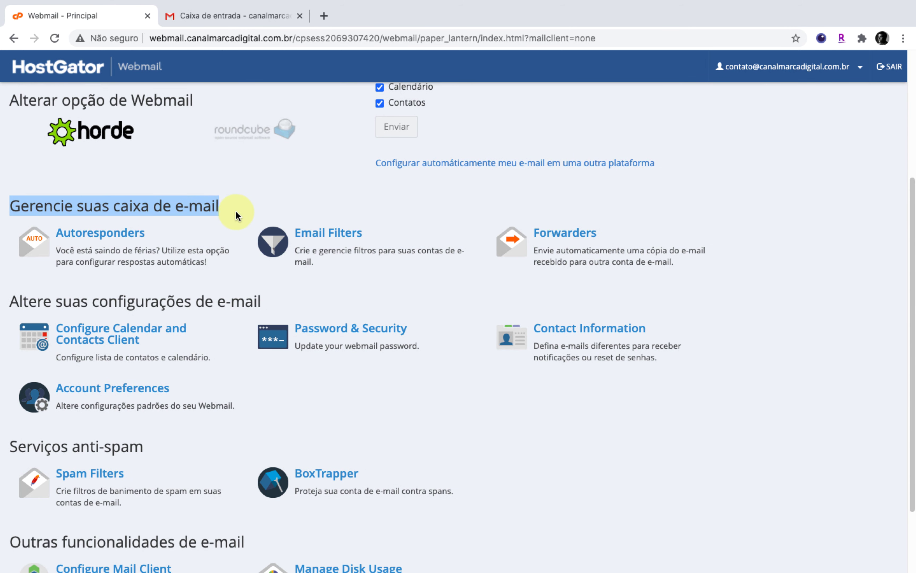
{"action": "left_click", "coordinate": [235, 211]}
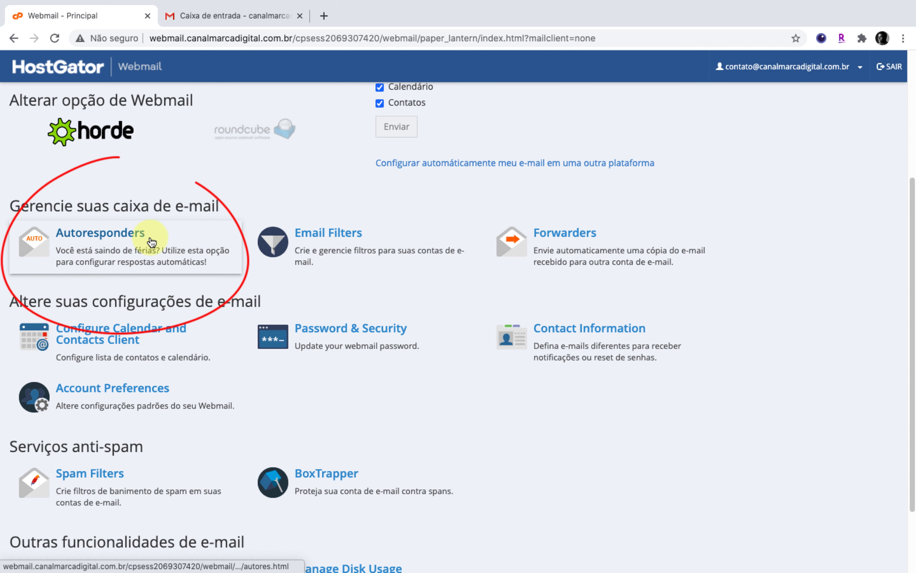
{"action": "left_click", "coordinate": [108, 270]}
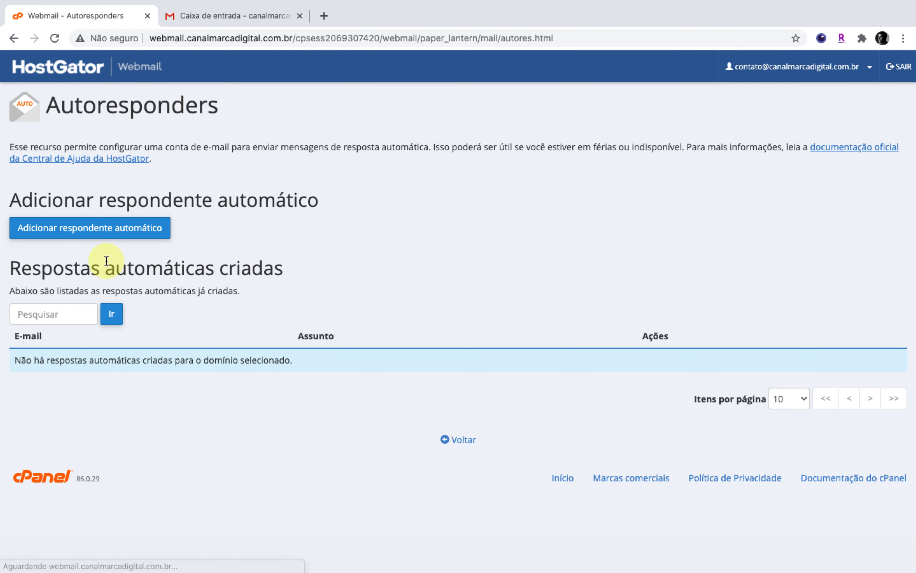
Start a new autoresponder form with 'Adicionar respondente automático'.
{"action": "left_click", "coordinate": [147, 232]}
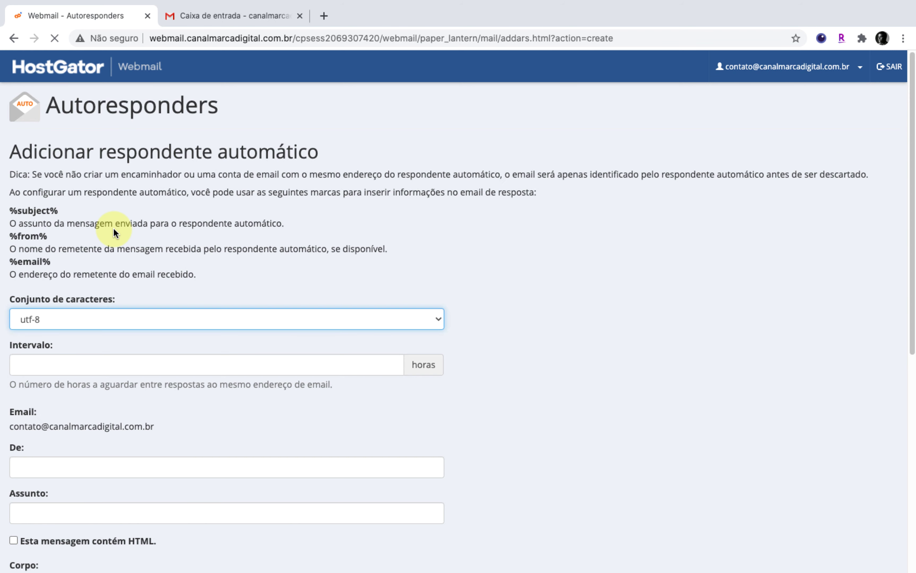
{"action": "left_click", "coordinate": [494, 304]}
{"action": "scroll", "coordinate": [493, 306], "scroll_direction": "down", "scroll_amount": 4}
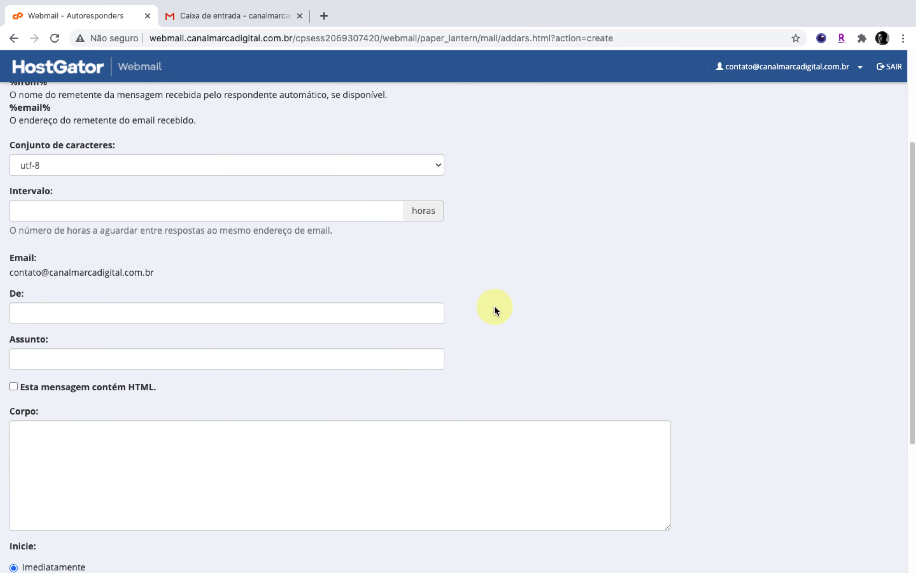
{"action": "scroll", "coordinate": [493, 306], "scroll_direction": "down", "scroll_amount": 1}
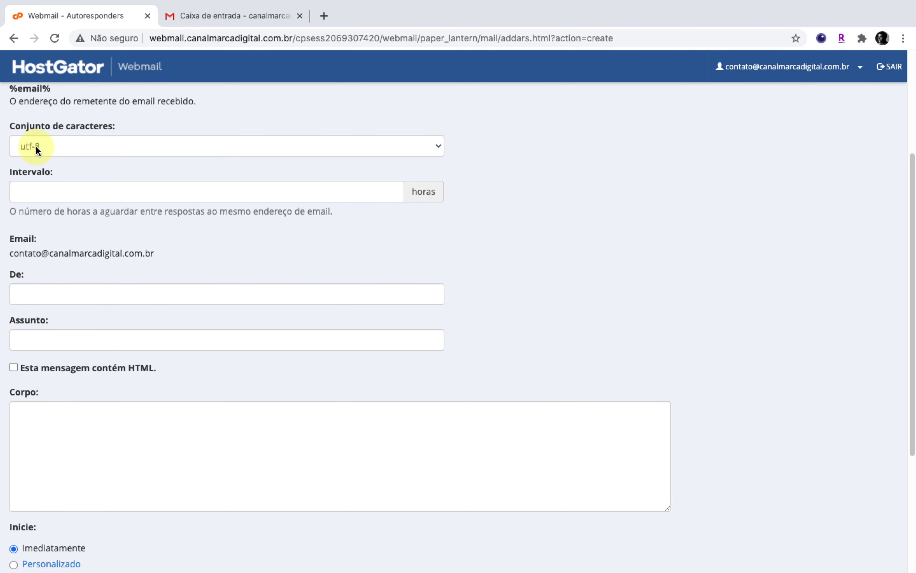
Set the interval between replies to 8 hours.
{"action": "left_click", "coordinate": [69, 199]}
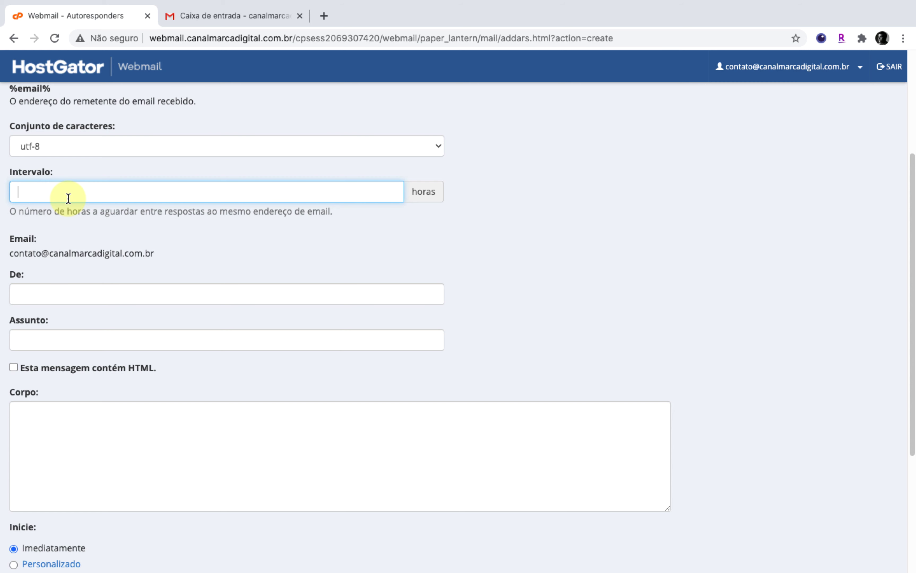
{"action": "type", "text": "8"}
{"action": "left_click", "coordinate": [112, 233]}
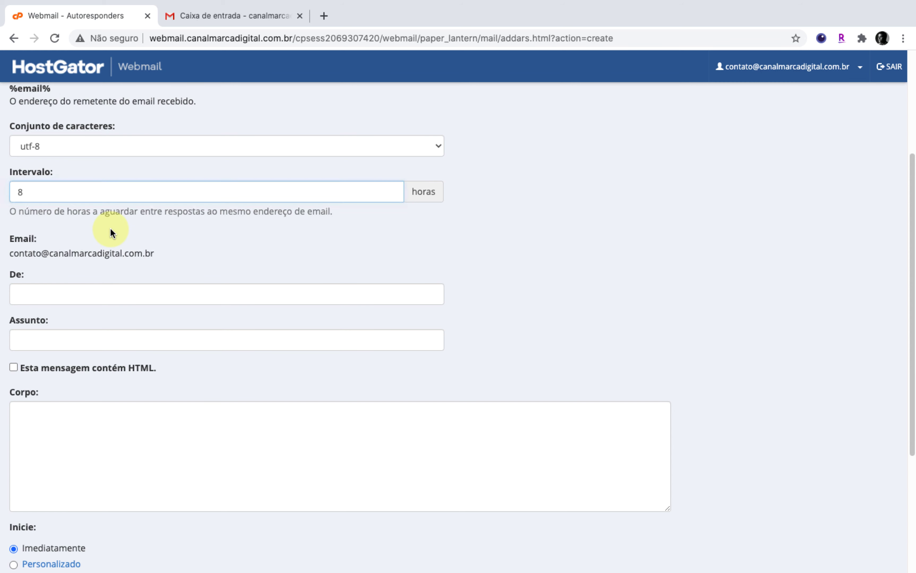
{"action": "left_click_drag", "start_coordinate": [16, 189], "coordinate": [42, 189]}
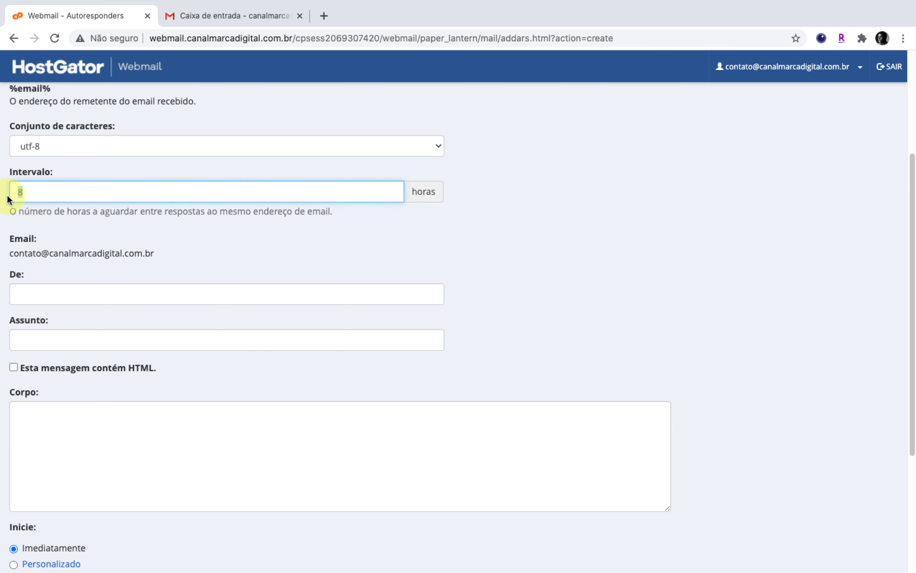
{"action": "left_click", "coordinate": [47, 206]}
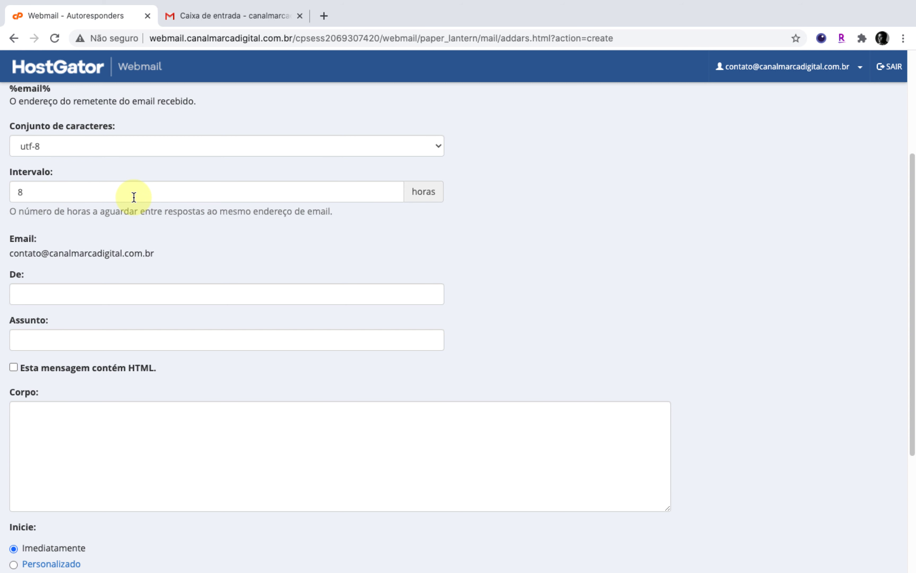
{"action": "left_click", "coordinate": [22, 190]}
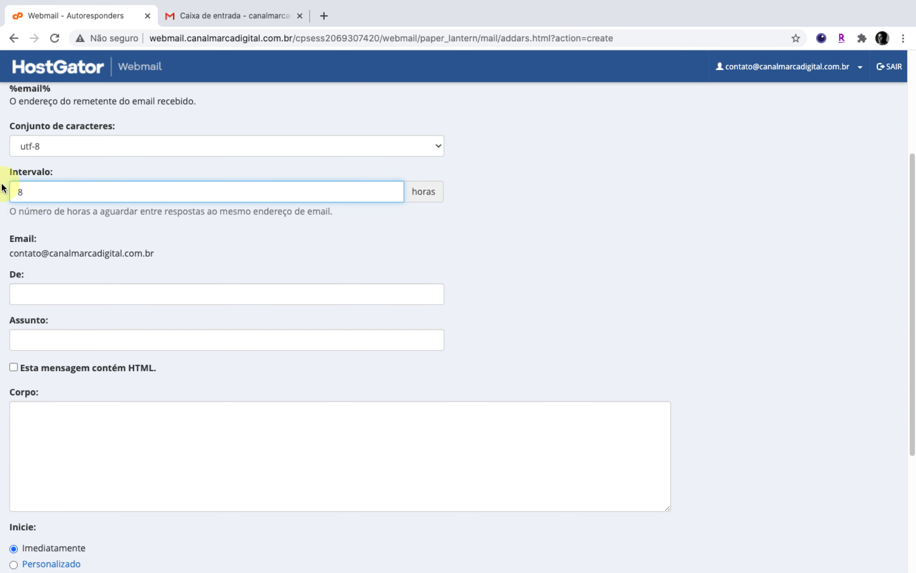
{"action": "left_click", "coordinate": [54, 190]}
{"action": "scroll", "coordinate": [120, 220], "scroll_direction": "down", "scroll_amount": 1}
{"action": "scroll", "coordinate": [122, 228], "scroll_direction": "down", "scroll_amount": 1}
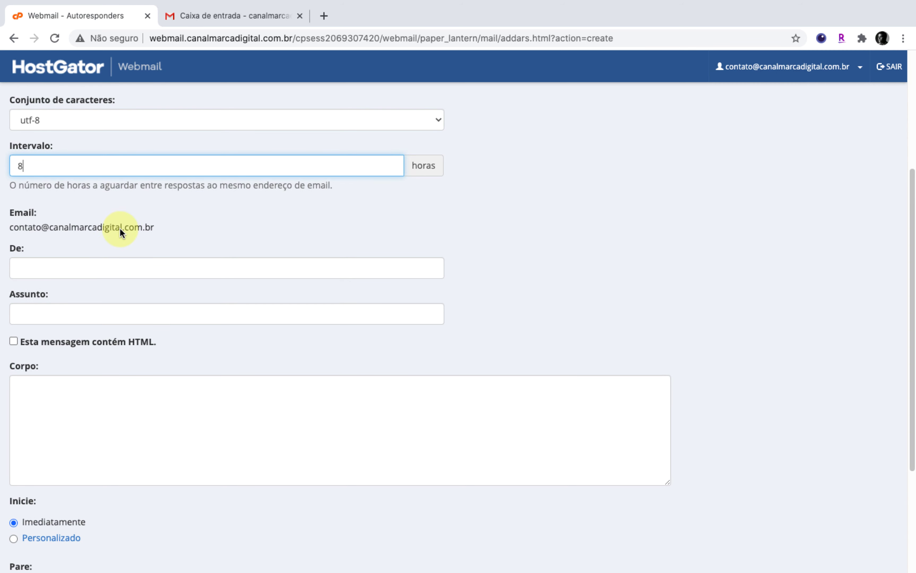
Enter sender 'Canal Marca Digital' and subject 'Obrigado pelo contato!'.
{"action": "left_click", "coordinate": [113, 264]}
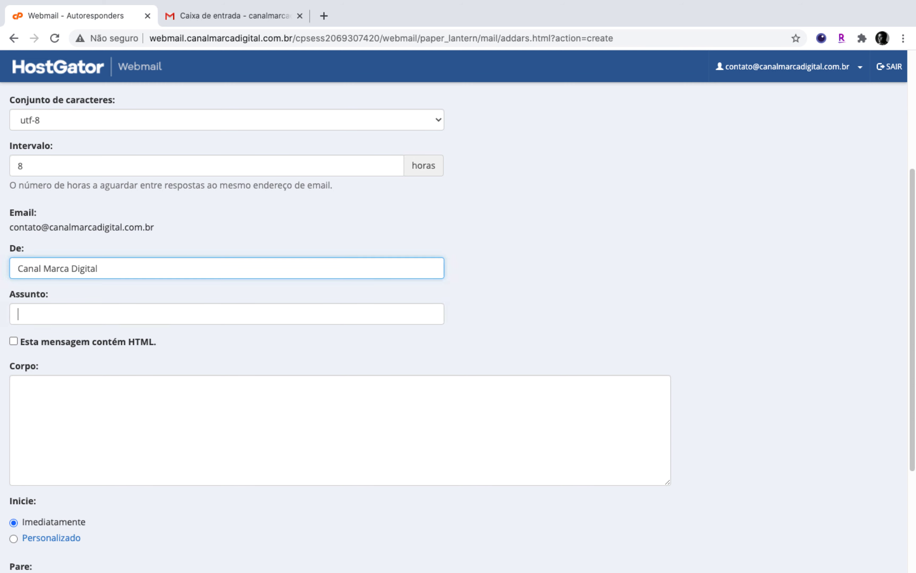
{"action": "key", "text": "Tab"}
{"action": "type", "text": "Obrigado"}
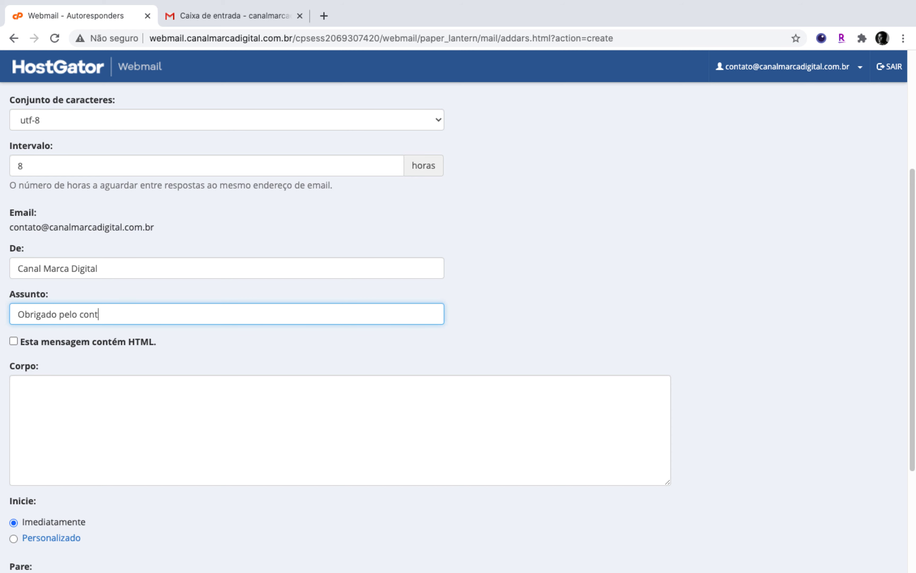
Write a signed body thanking the contact and promising a reply as soon as possible.
{"action": "left_click", "coordinate": [184, 423]}
{"action": "scroll", "coordinate": [185, 417], "scroll_direction": "down", "scroll_amount": 1}
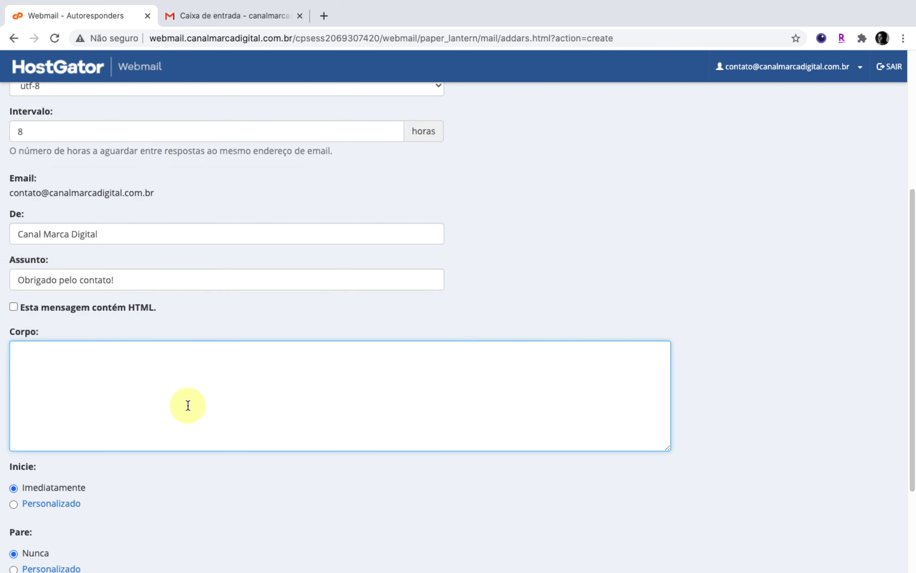
{"action": "type", "text": "Ol"}
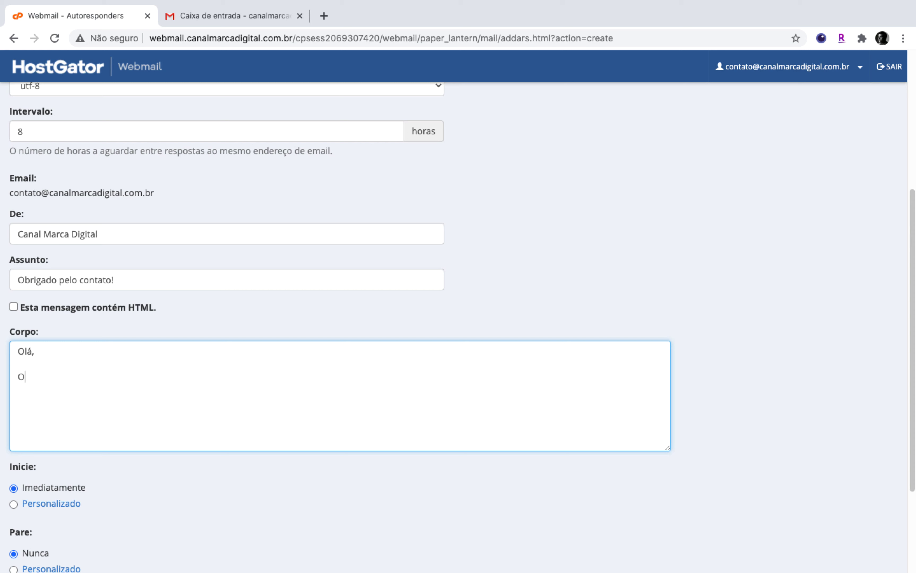
{"action": "type", "text": "á,  Obrigado pelo contato. No "}
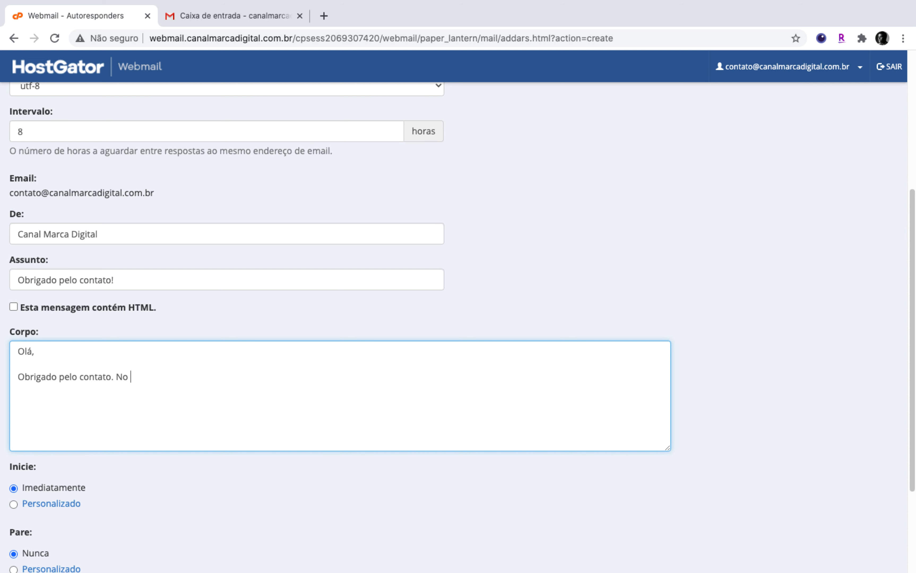
{"action": "type", "text": "moment"}
{"action": "key", "text": "BackSpace"}
{"action": "key", "text": "BackSpace"}
{"action": "key", "text": "BackSpace"}
{"action": "key", "text": "BackSpace"}
{"action": "key", "text": "BackSpace"}
{"action": "type", "text": "derei o mais breve possí"}
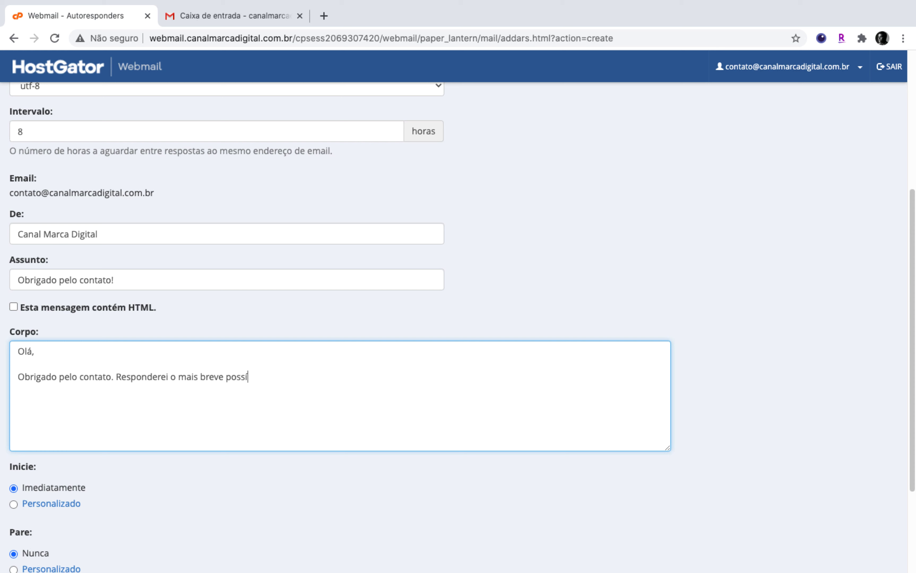
{"action": "type", "text": "vel.  Eliabe."}
{"action": "scroll", "coordinate": [15, 341], "scroll_direction": "down", "scroll_amount": 4}
{"action": "left_click", "coordinate": [10, 335]}
{"action": "type", "text": "E"}
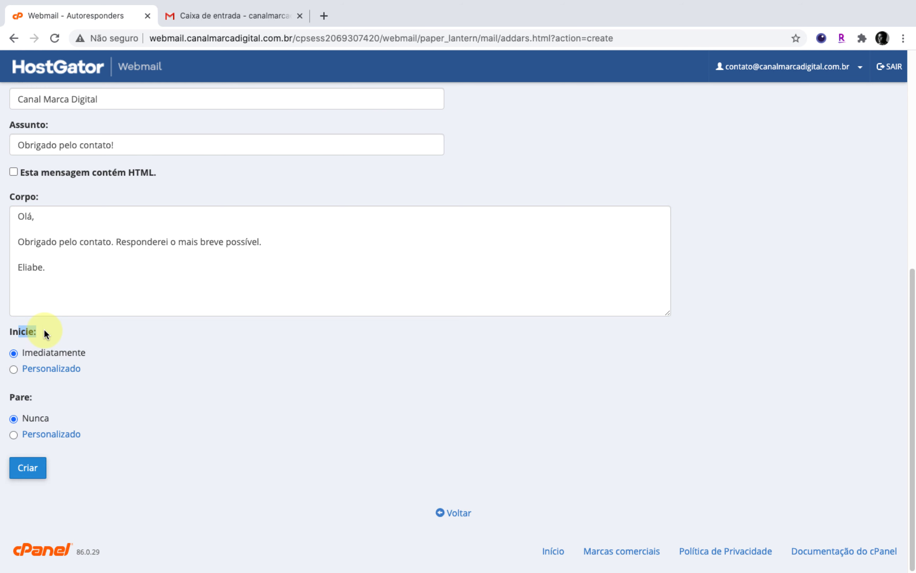
Set custom dates: start 19 Oct 2020 11:15, stop 26 Oct 2020 11:15.
{"action": "left_click", "coordinate": [142, 360]}
{"action": "left_click", "coordinate": [13, 370]}
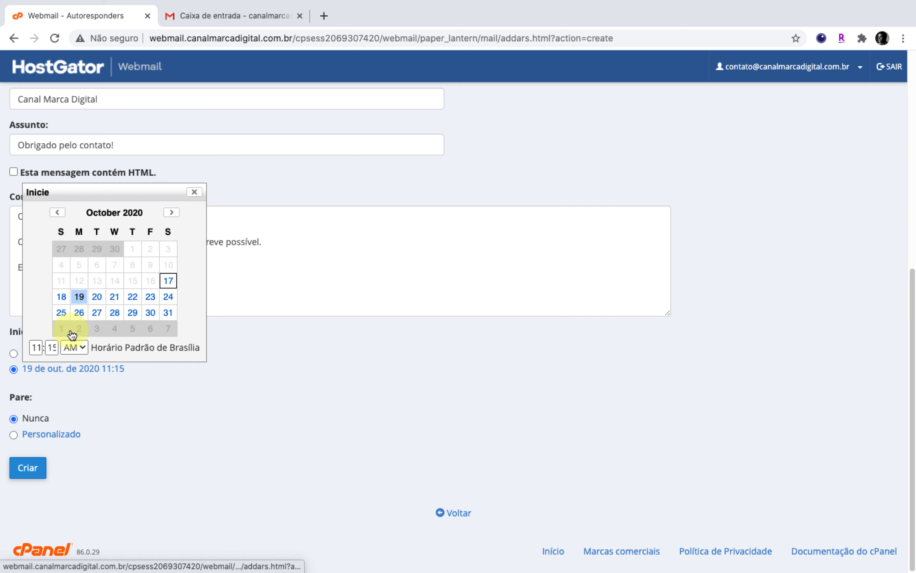
{"action": "left_click", "coordinate": [13, 436]}
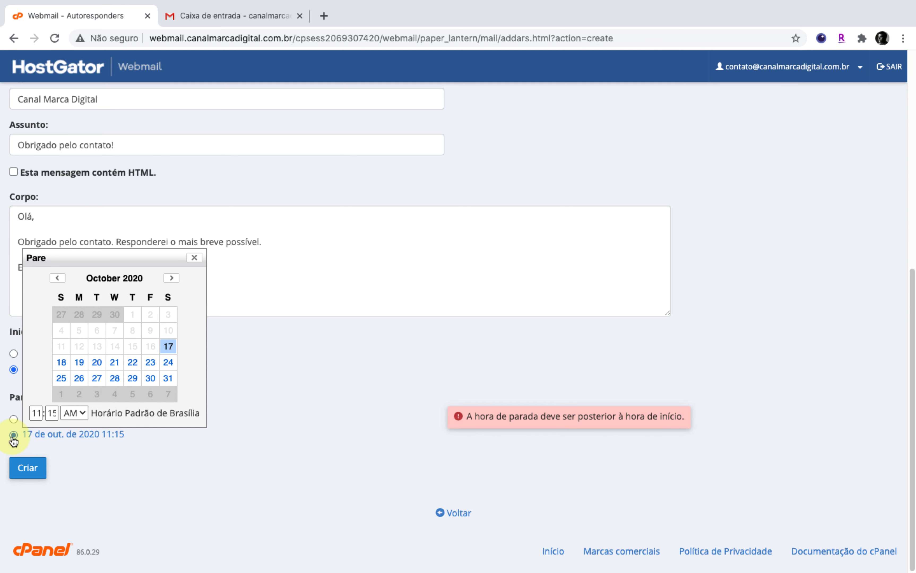
{"action": "left_click", "coordinate": [79, 381]}
{"action": "left_click", "coordinate": [287, 434]}
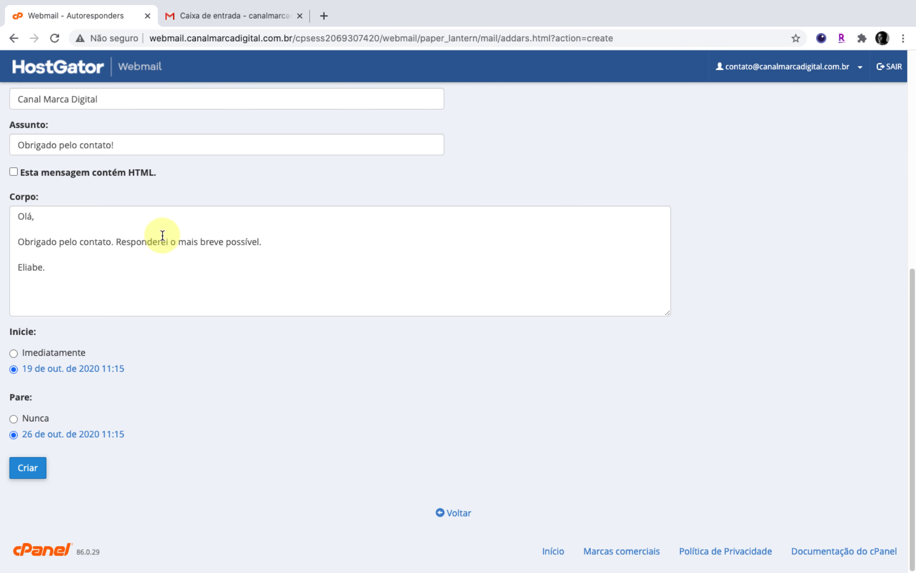
Insert 'No momento estou de férias, mas' before 'responderei' in the body.
{"action": "left_click", "coordinate": [114, 243]}
{"action": "type", "text": "No momen"}
{"action": "type", "text": "to estou de férias"}
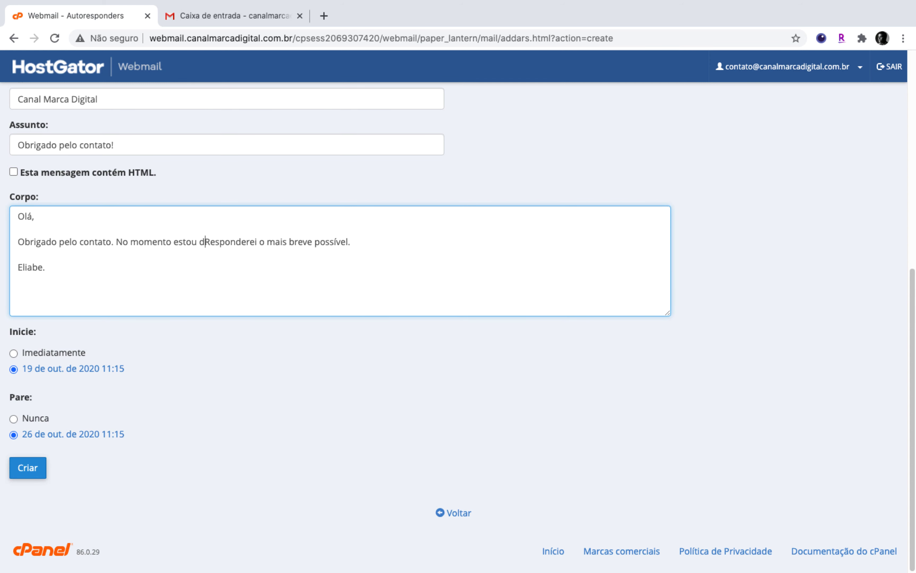
{"action": "type", "text": ", mas"}
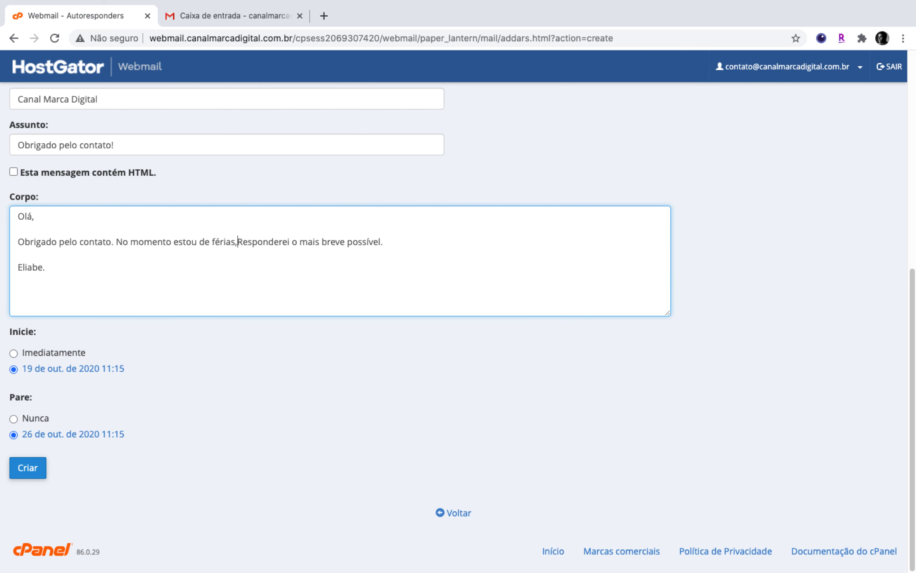
{"action": "key", "text": "Delete"}
{"action": "type", "text": "r"}
{"action": "left_click", "coordinate": [130, 293]}
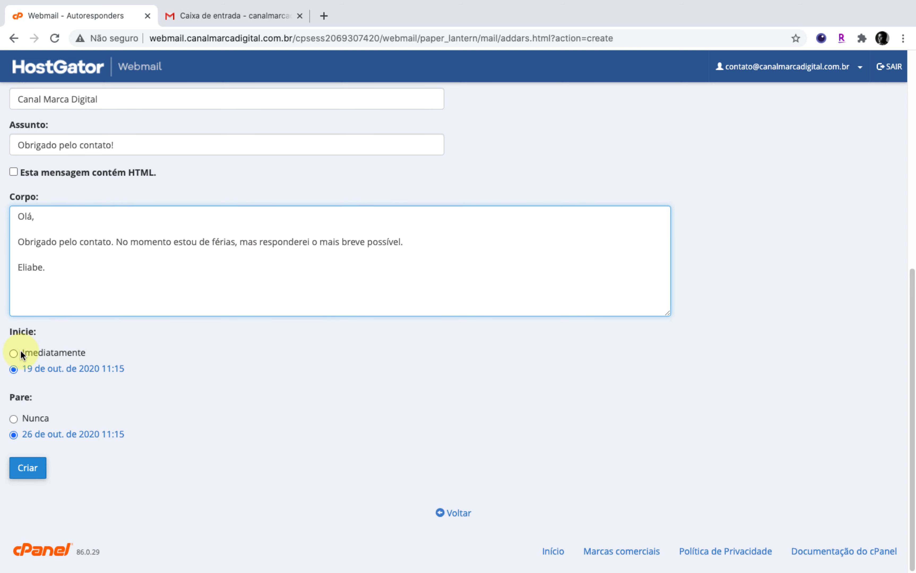
Set start to Imediatamente and stop to Nunca, and remove the vacation sentence again.
{"action": "left_click", "coordinate": [13, 355]}
{"action": "left_click", "coordinate": [14, 418]}
{"action": "left_click", "coordinate": [139, 269]}
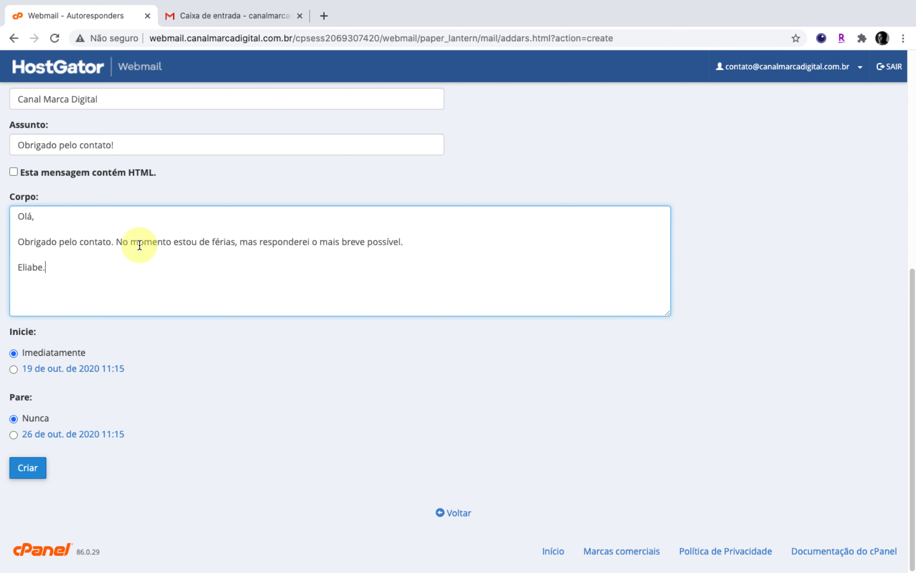
{"action": "left_click_drag", "start_coordinate": [116, 241], "coordinate": [263, 241]}
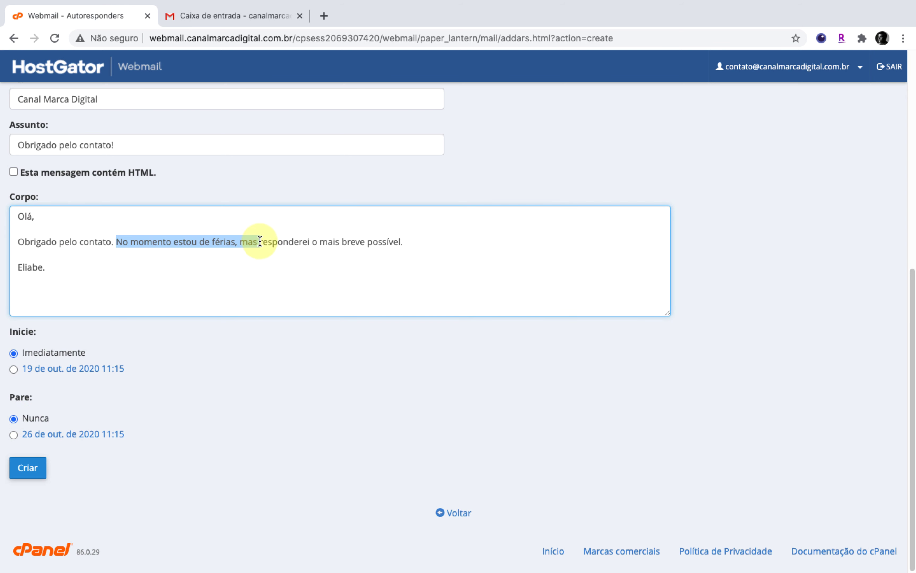
{"action": "key", "text": "BackSpace"}
{"action": "key", "text": "Delete"}
{"action": "type", "text": "R"}
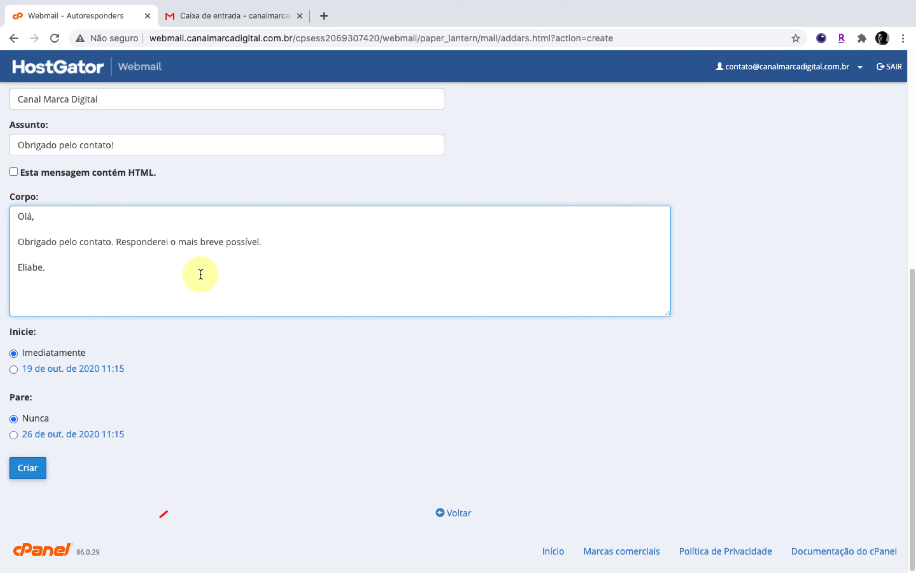
{"action": "scroll", "coordinate": [200, 274], "scroll_direction": "up", "scroll_amount": 1}
Create the autoresponder, check it in the list, and return to the Webmail main page.
{"action": "left_click", "coordinate": [41, 497]}
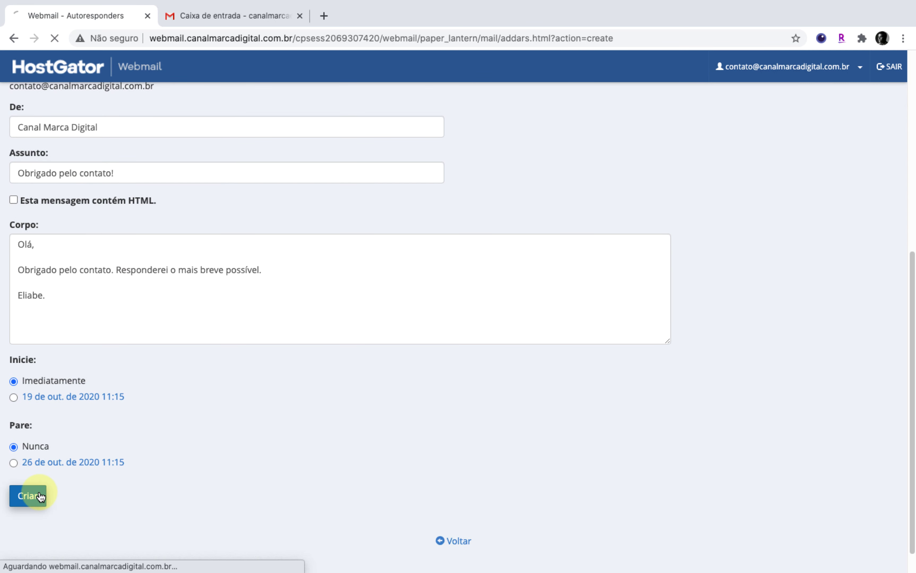
{"action": "left_click", "coordinate": [463, 233]}
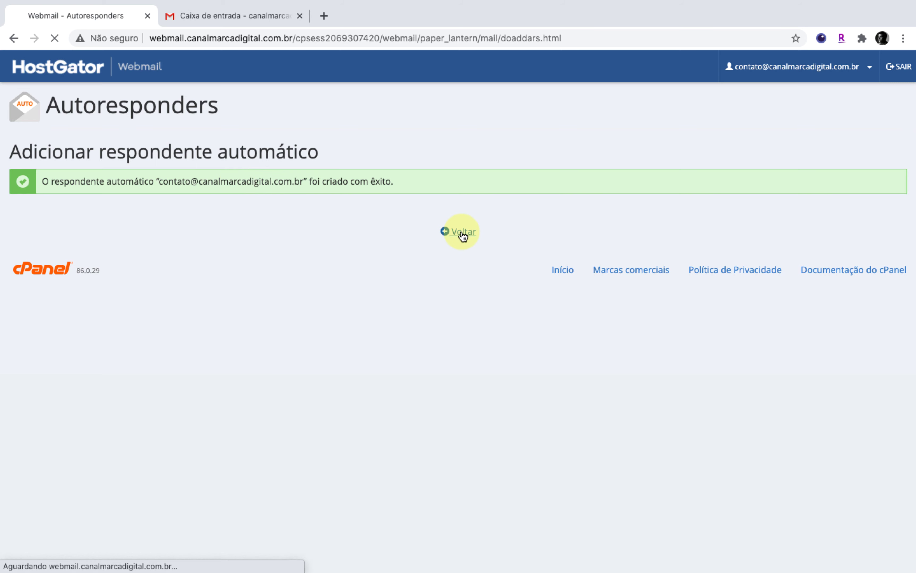
{"action": "scroll", "coordinate": [140, 353], "scroll_direction": "down", "scroll_amount": 3}
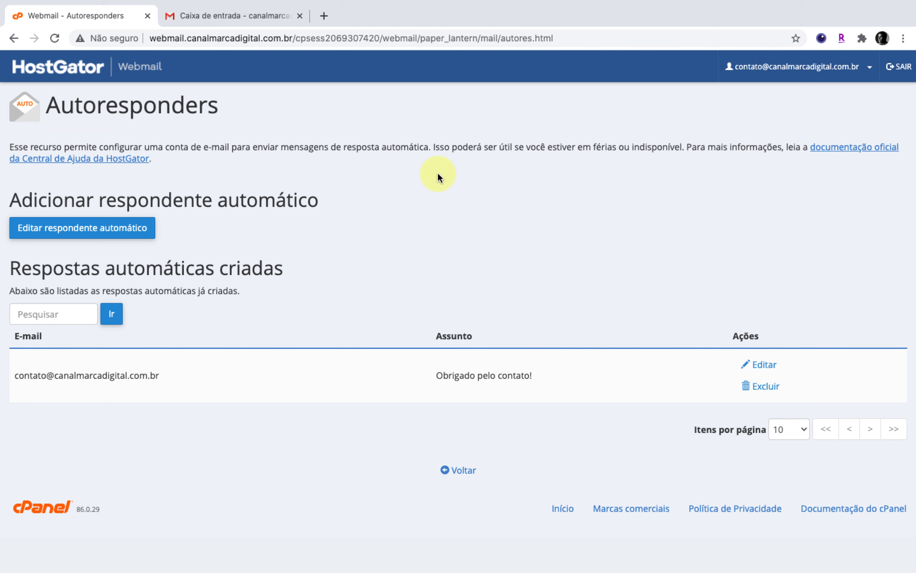
{"action": "left_click", "coordinate": [60, 71]}
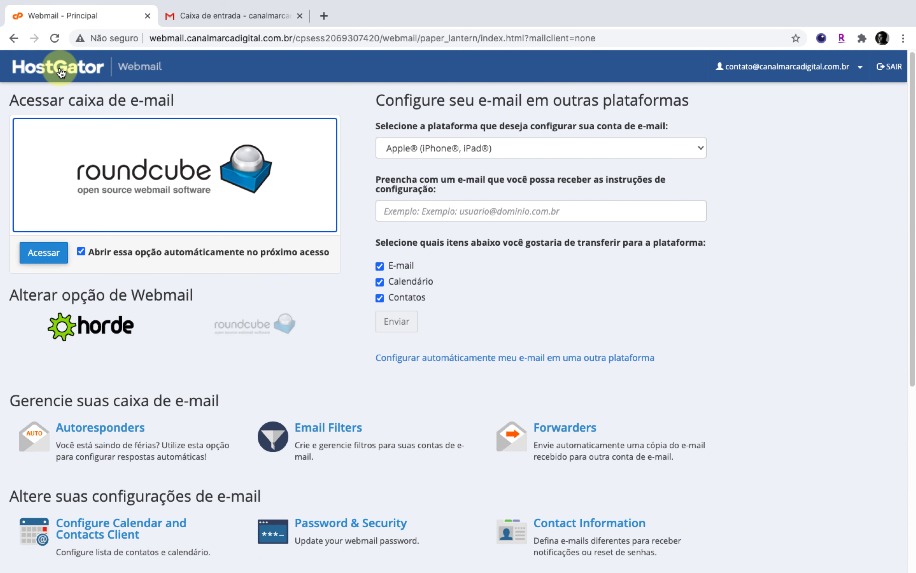
From Gmail, send test email 'EMAIL TESTE' with body 'TESTE' to the domain's contact address.
{"action": "left_click", "coordinate": [44, 256]}
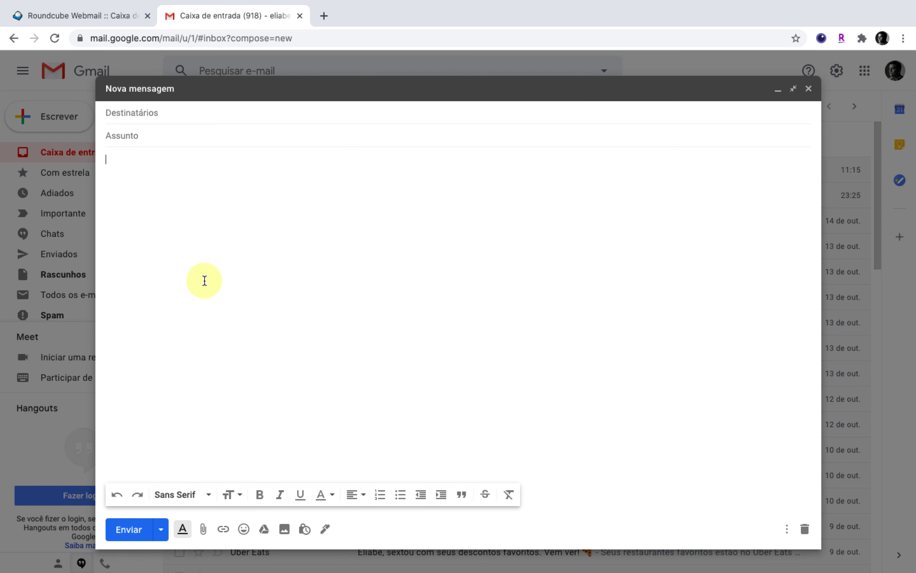
{"action": "left_click", "coordinate": [179, 114]}
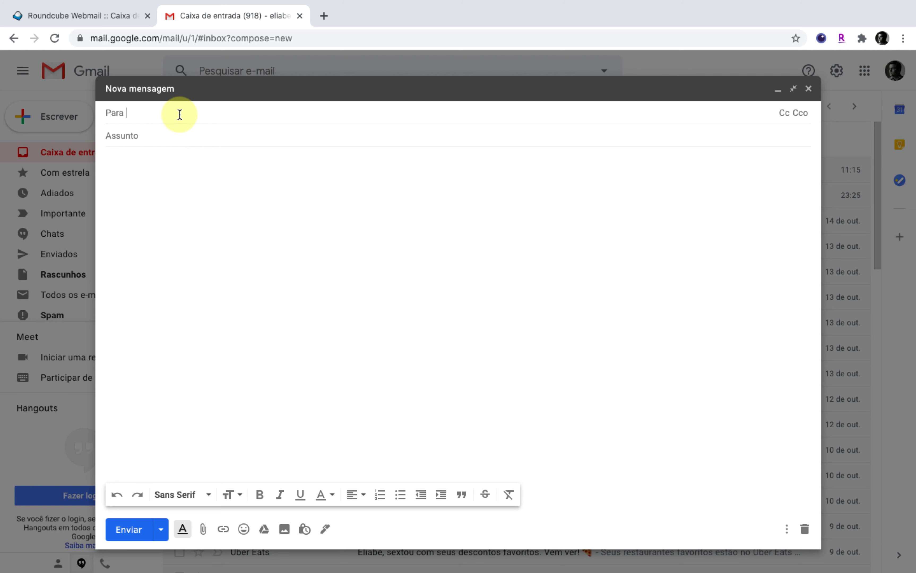
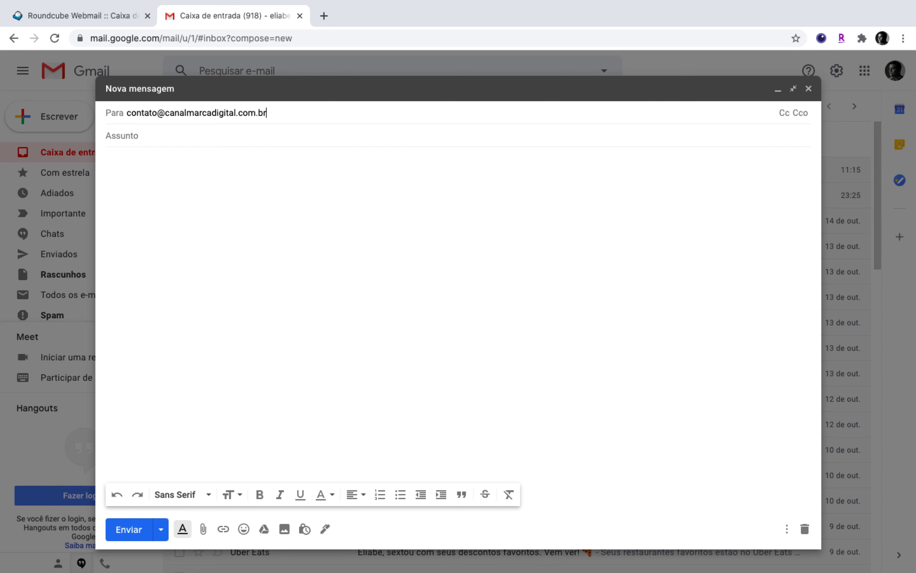
{"action": "key", "text": "Tab"}
{"action": "type", "text": "EMAIL TESTE"}
{"action": "key", "text": "Tab"}
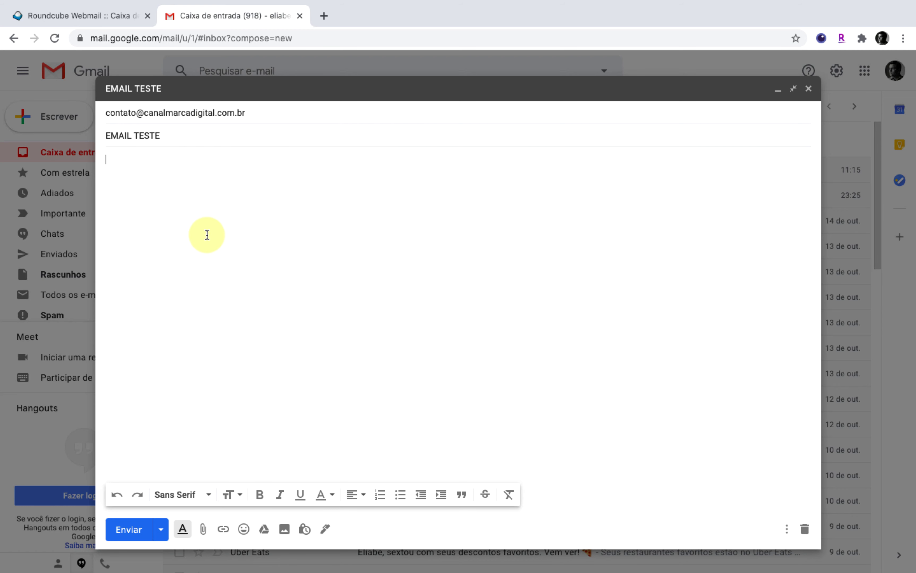
{"action": "type", "text": "E "}
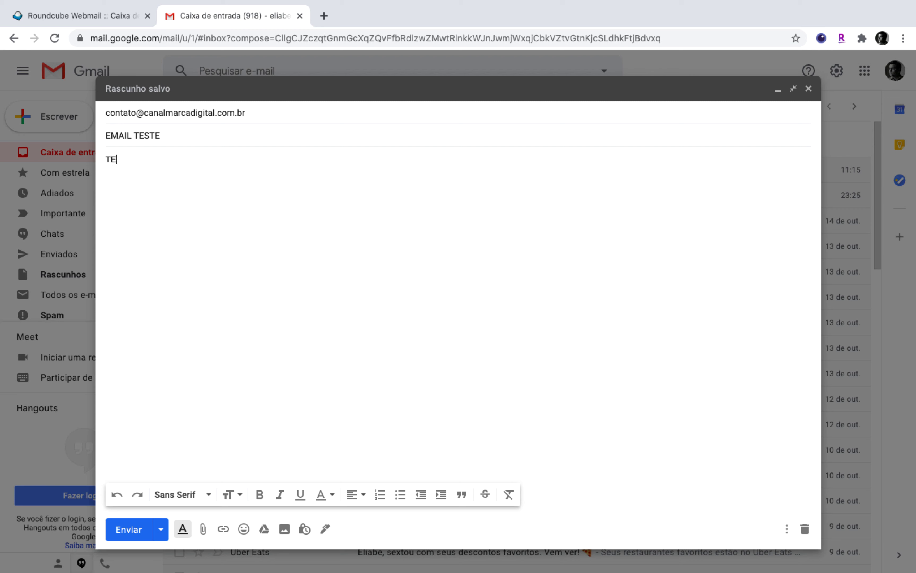
{"action": "type", "text": "TESTE"}
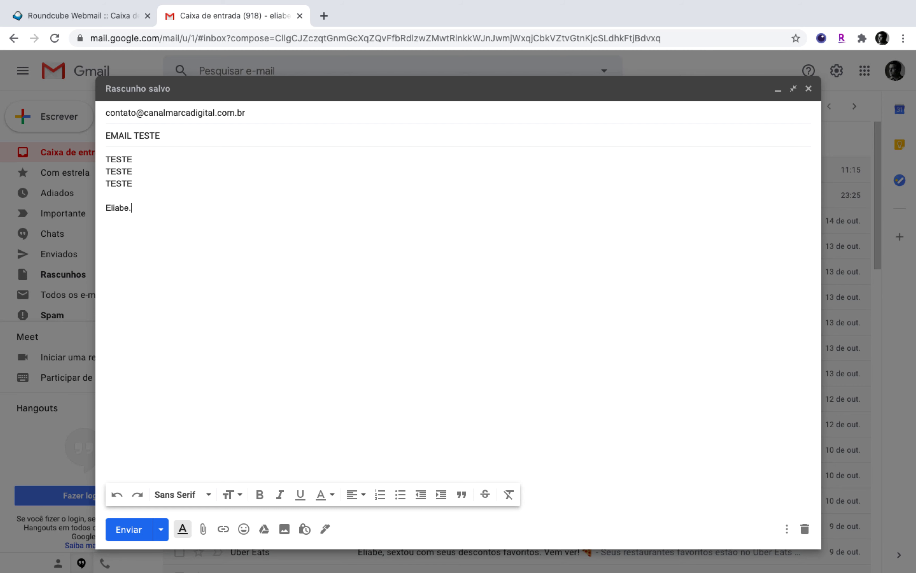
{"action": "left_click", "coordinate": [196, 194]}
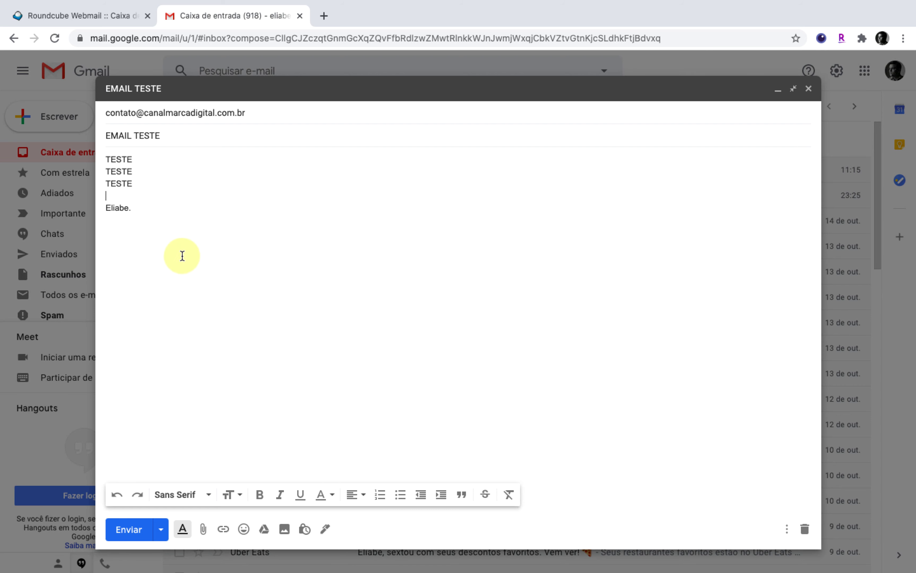
{"action": "left_click", "coordinate": [137, 538]}
{"action": "key", "text": "ctrl+shift+Tab"}
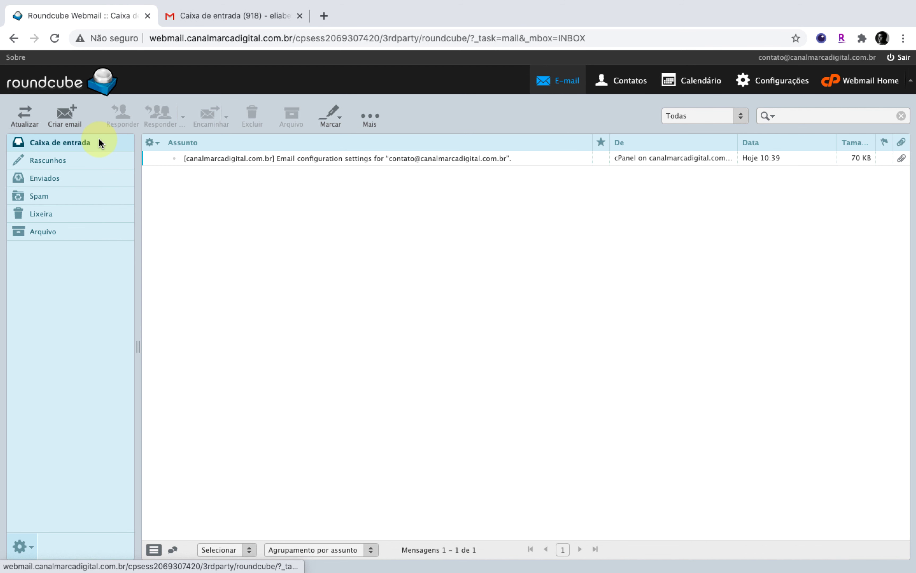
Refresh the Roundcube folders until 'EMAIL TESTE' appears in the inbox.
{"action": "left_click", "coordinate": [99, 140]}
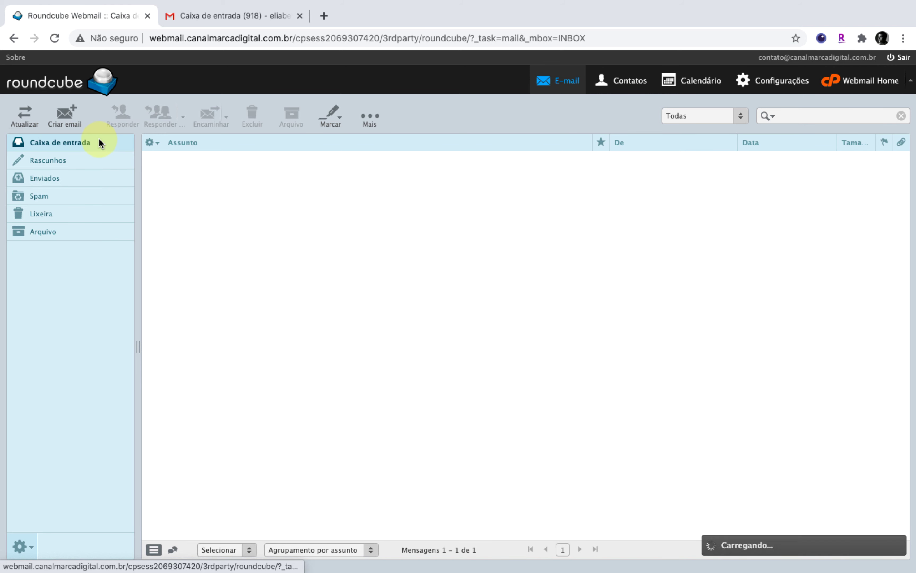
{"action": "left_click", "coordinate": [96, 160]}
{"action": "left_click", "coordinate": [95, 142]}
{"action": "left_click", "coordinate": [93, 160]}
{"action": "left_click", "coordinate": [92, 177]}
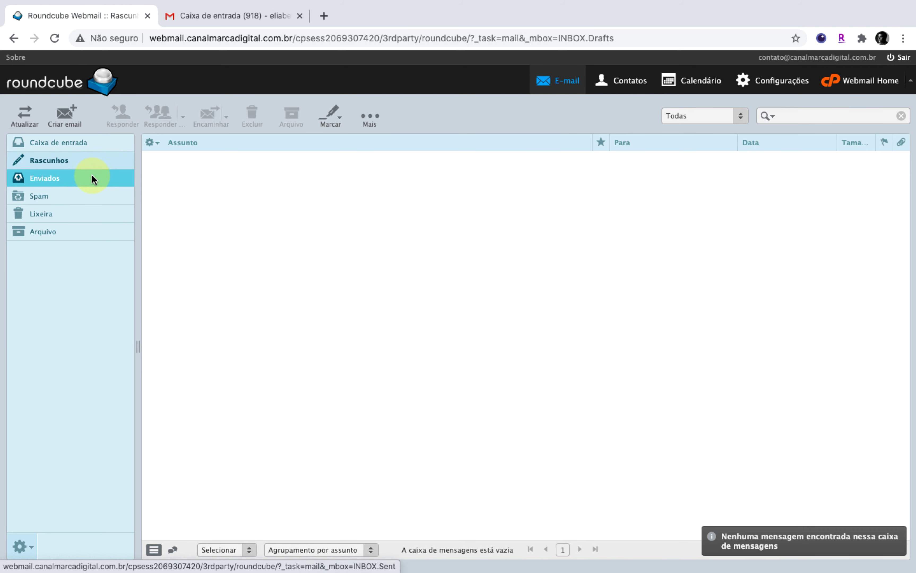
{"action": "left_click", "coordinate": [93, 141]}
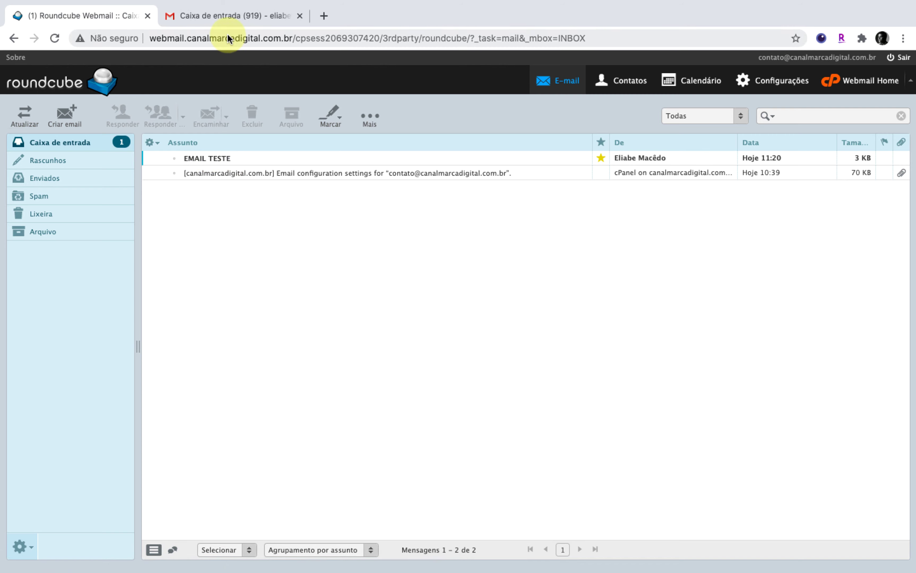
{"action": "left_click", "coordinate": [229, 17]}
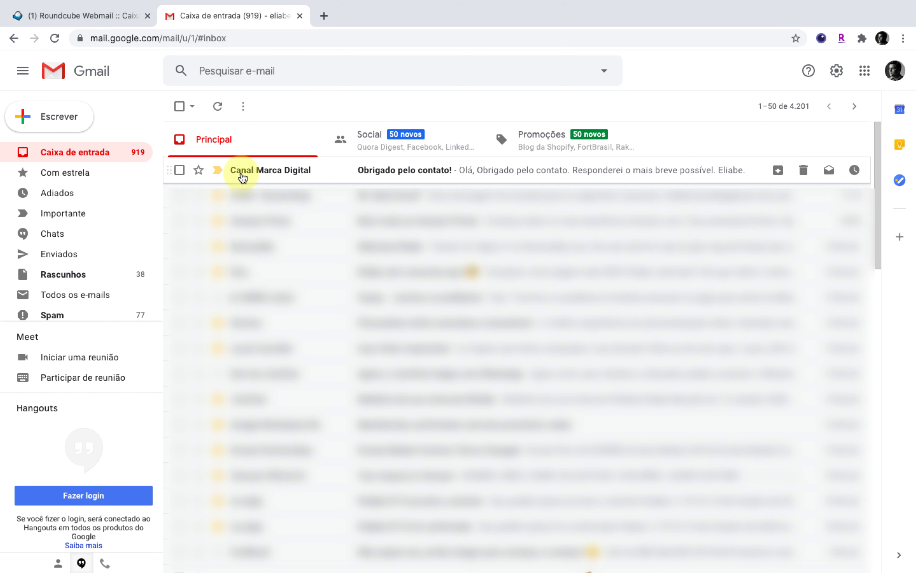
Open the 'Obrigado pelo contato!' auto-reply in Gmail, then return to Roundcube.
{"action": "left_click", "coordinate": [418, 173]}
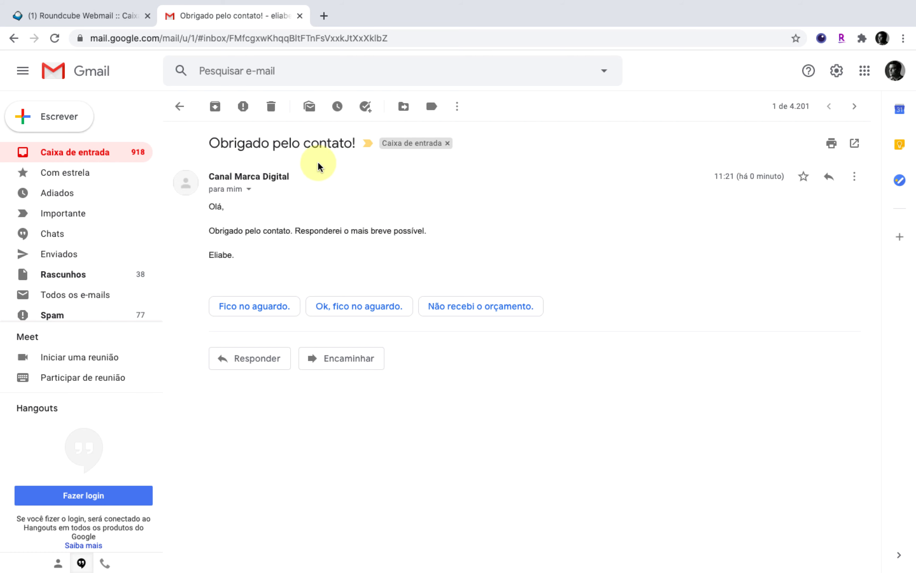
{"action": "left_click", "coordinate": [127, 24]}
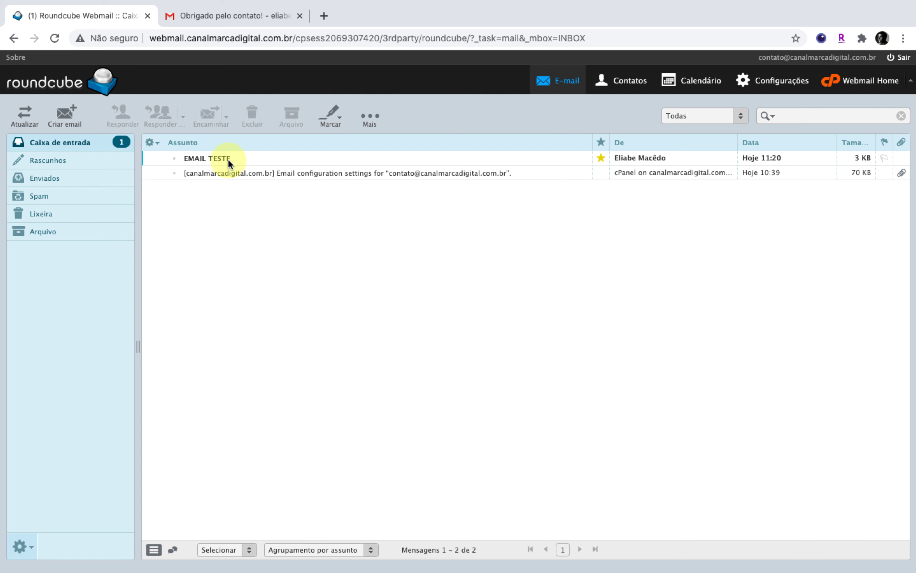